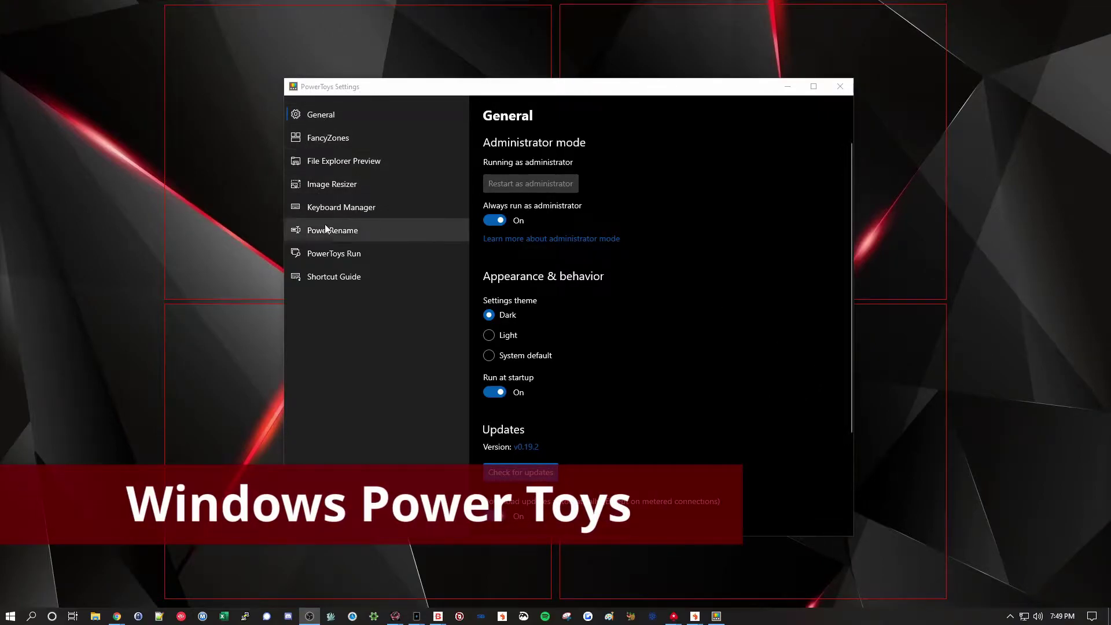
Go to the FancyZones page in the PowerToys Settings navigation list.
left_click(324, 138)
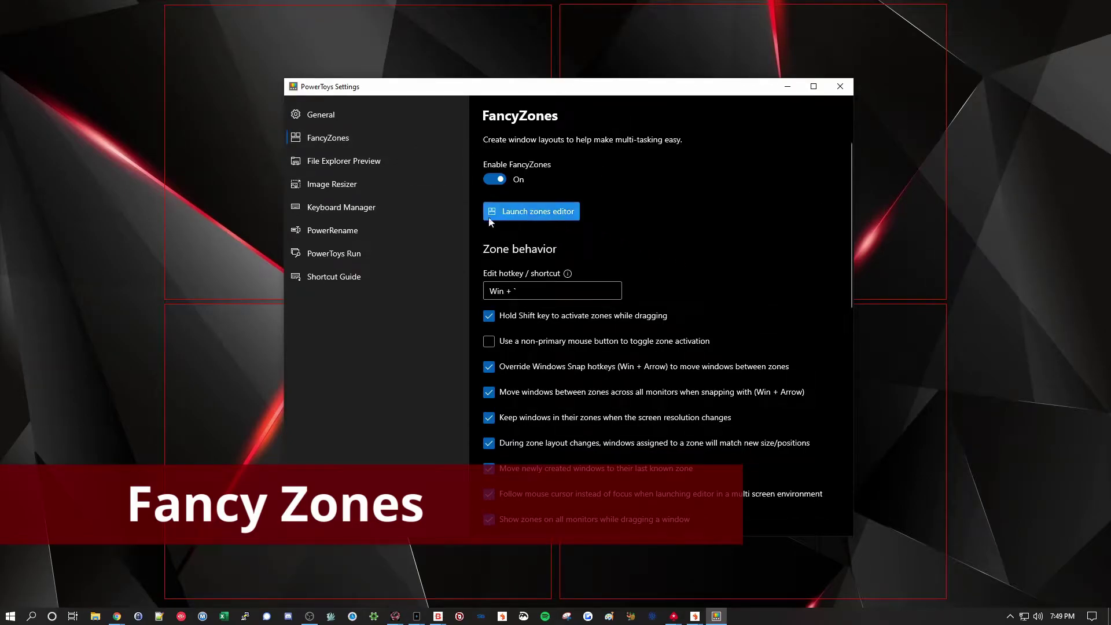
In the zones editor, pick the Grid layout template and raise it to six zones.
left_click(529, 212)
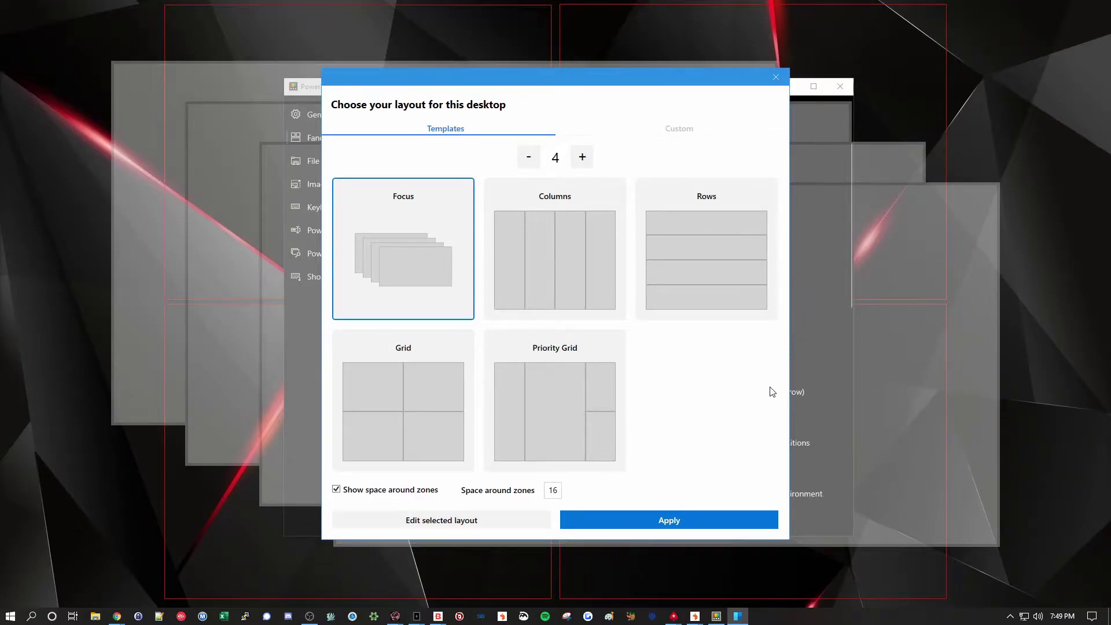
left_click(401, 408)
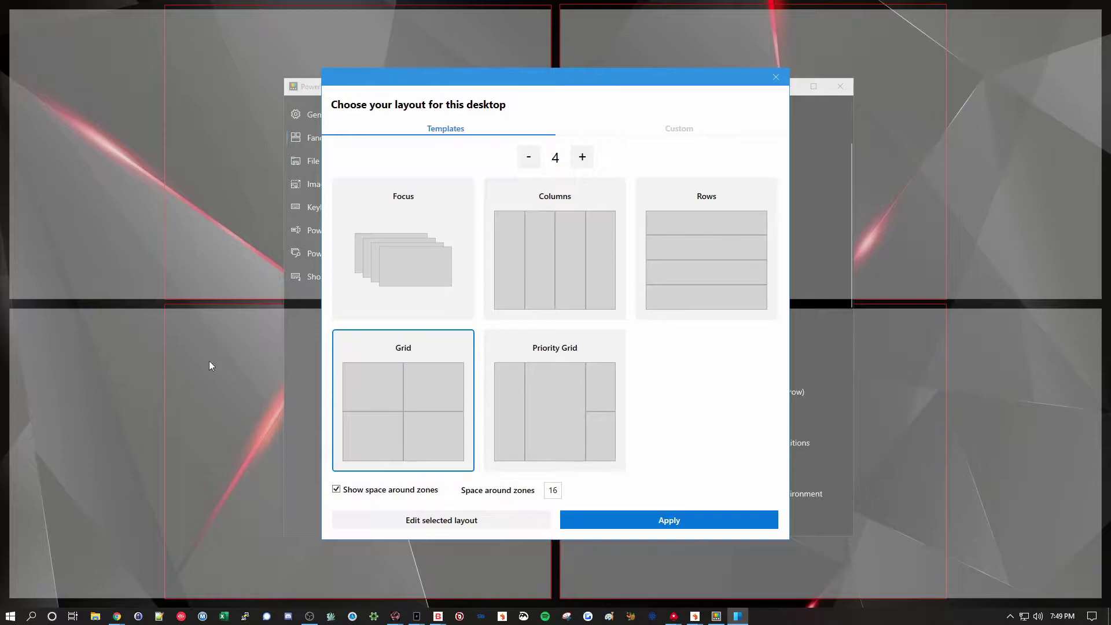
left_click_drag(585, 84, 557, 76)
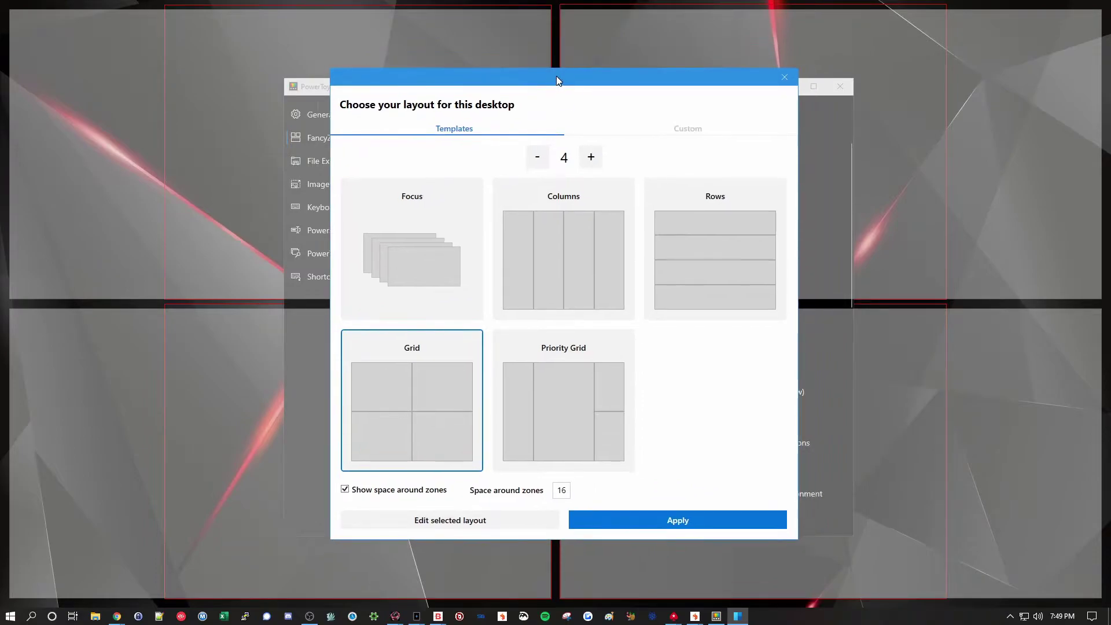
left_click(592, 158)
left_click(592, 158)
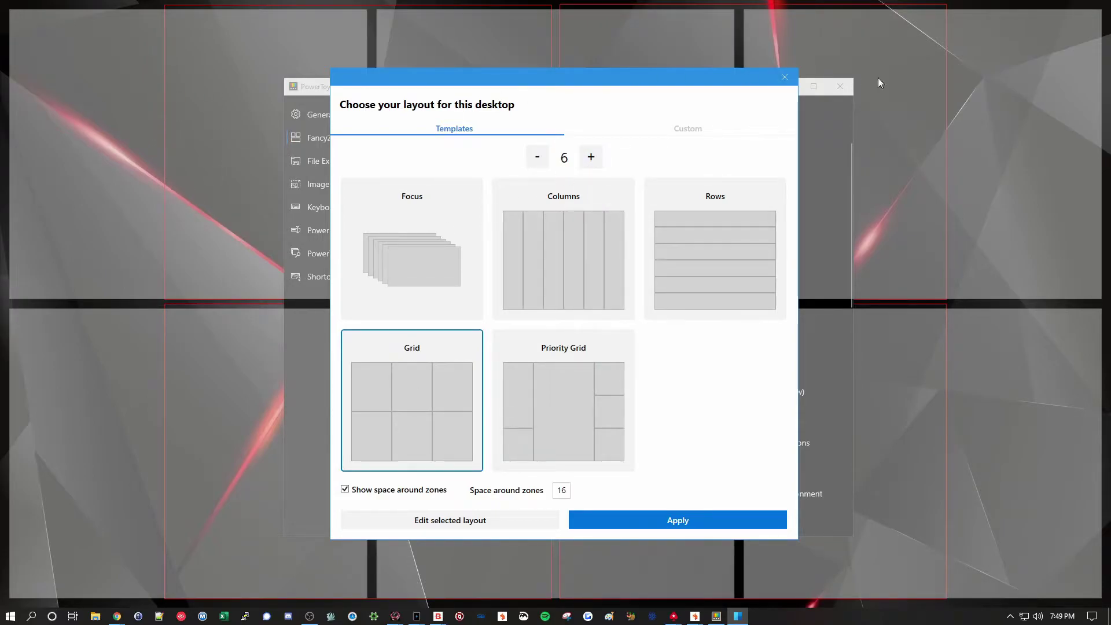
left_click_drag(646, 78, 0, 174)
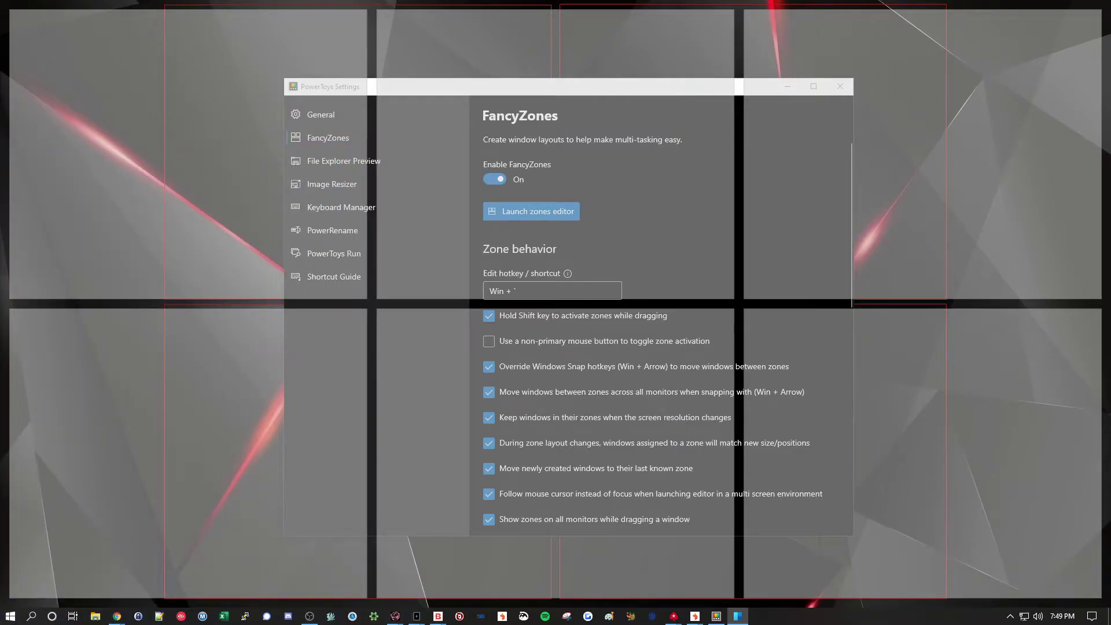
left_click_drag(0, 110, 650, 77)
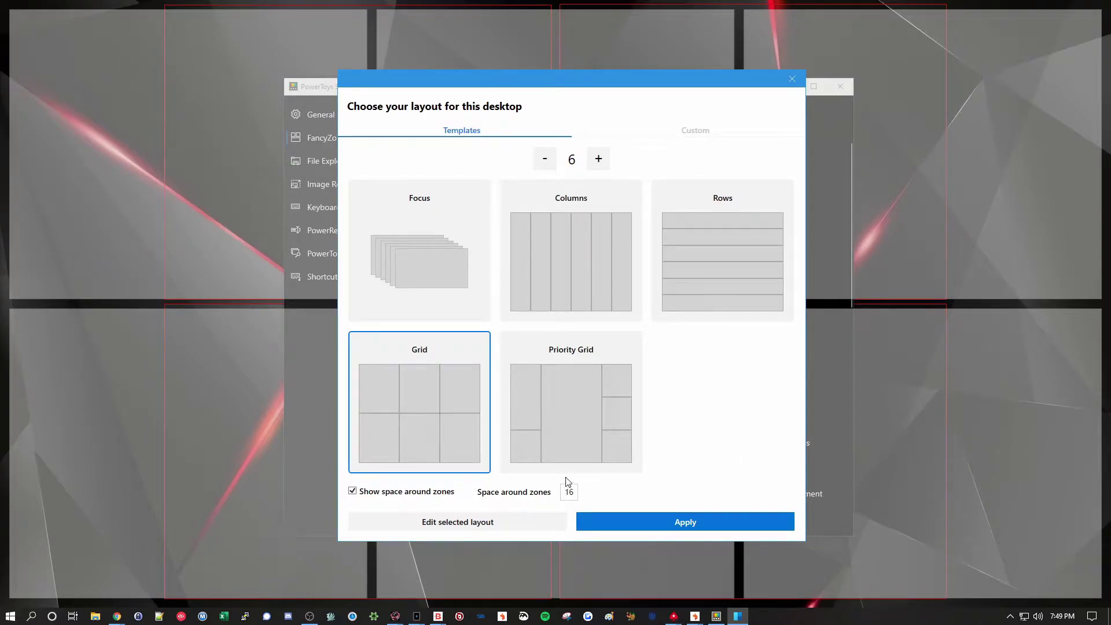
Set the Grid layout's space around zones to 1 pixel.
double_click(567, 492)
type("0")
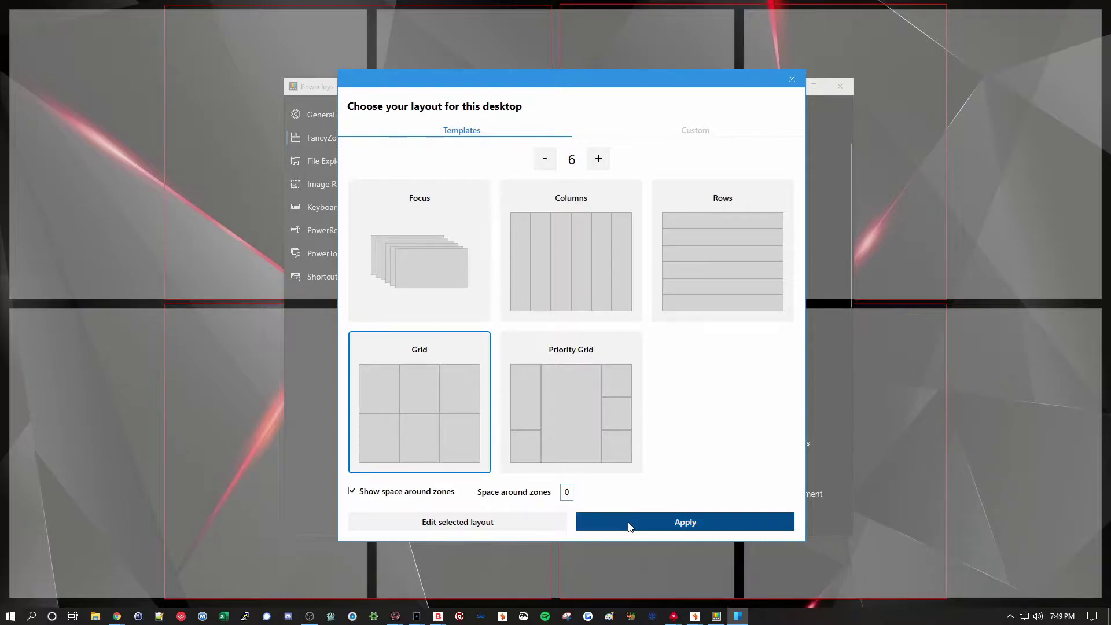
key("Tab")
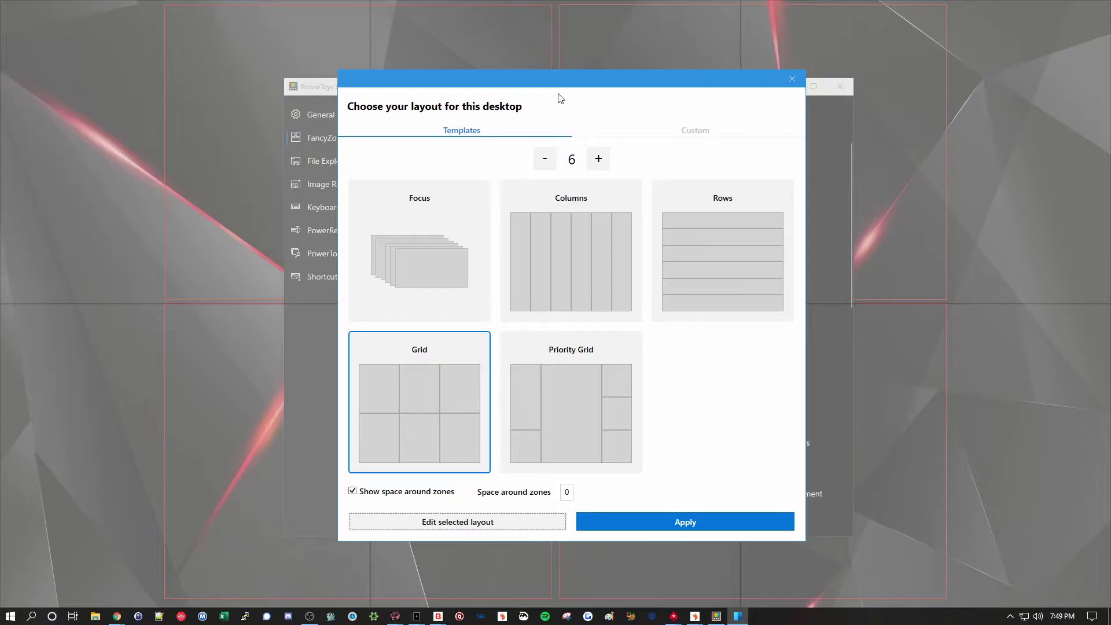
key("Escape")
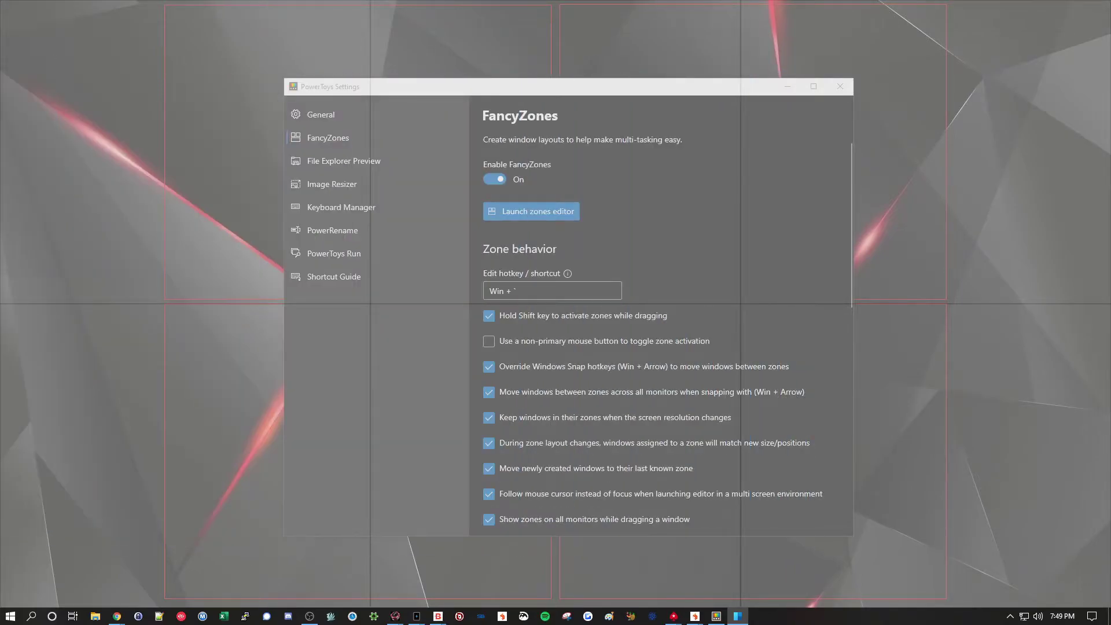
key("super+grave")
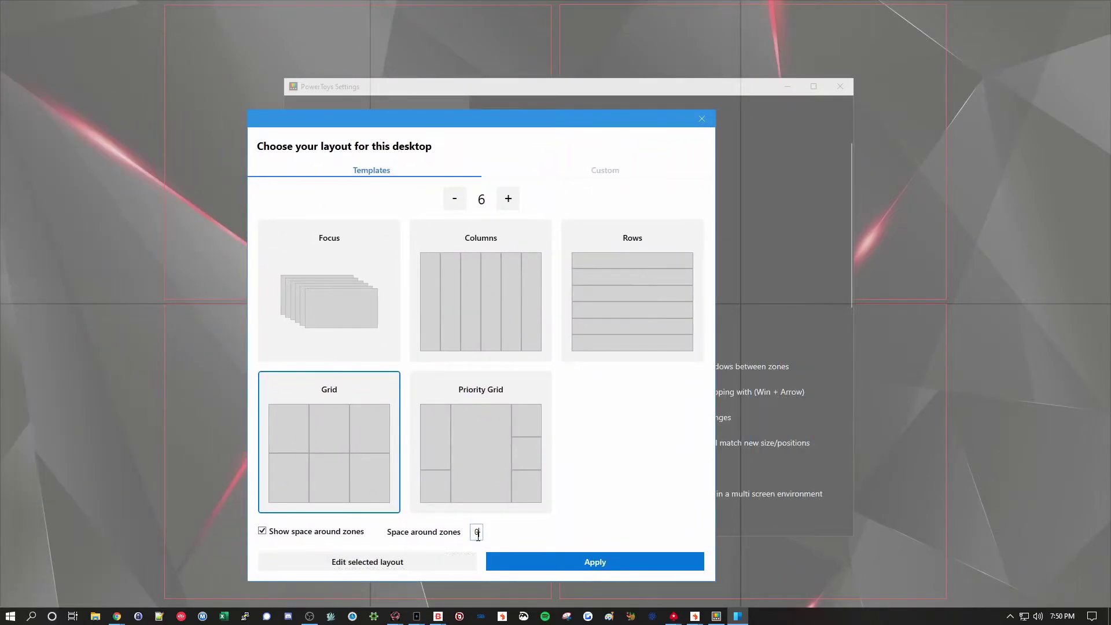
type("1")
key("Tab")
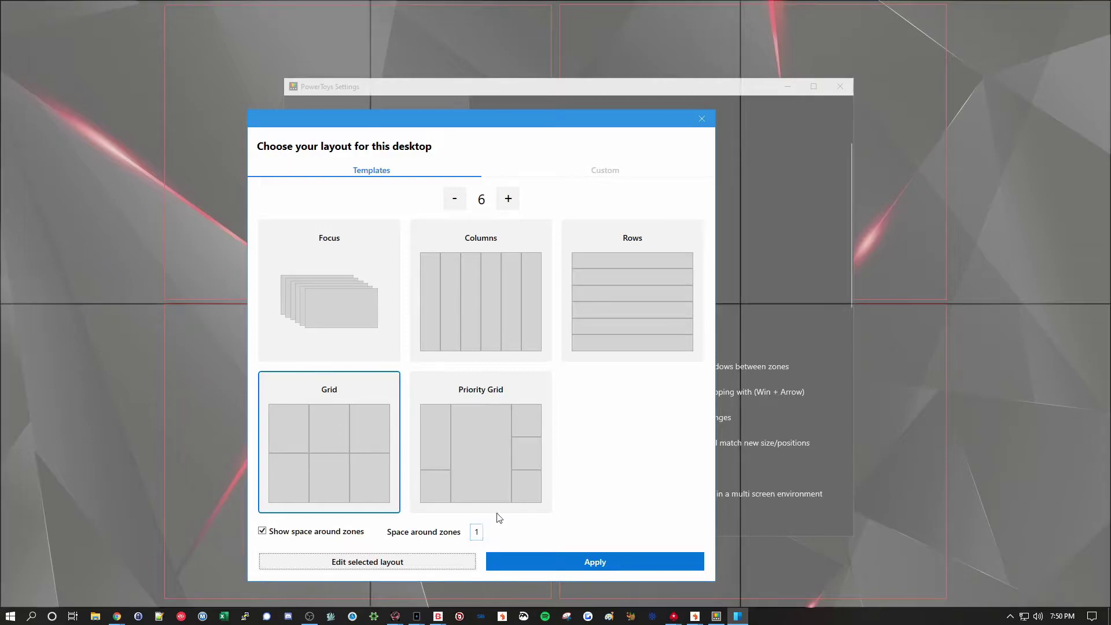
left_click_drag(454, 124, 429, 97)
Apply the six-zone grid and snap the ACR, PokerStars and Ignition tables into zones 1–3.
left_click(579, 530)
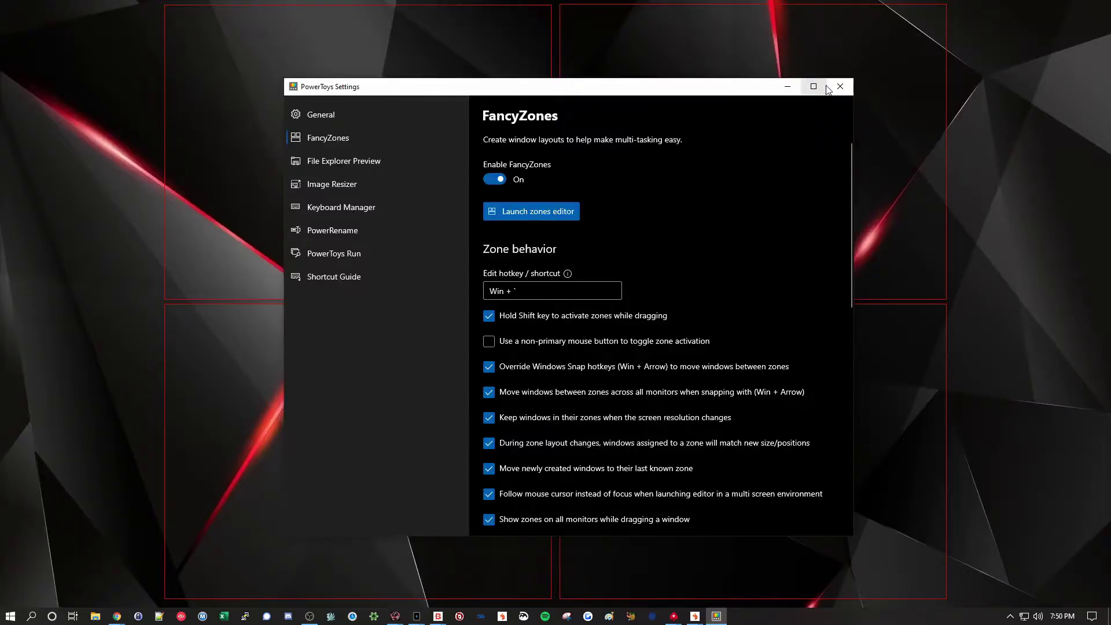
left_click(789, 87)
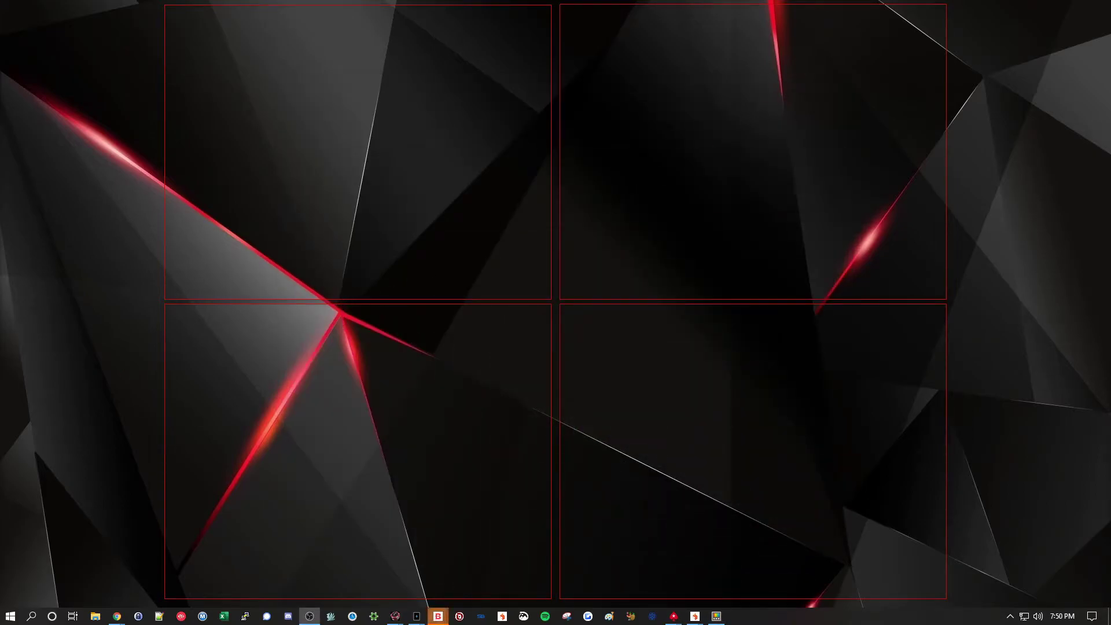
left_click(395, 616)
left_click_drag(469, 120, 150, 60)
key("shift")
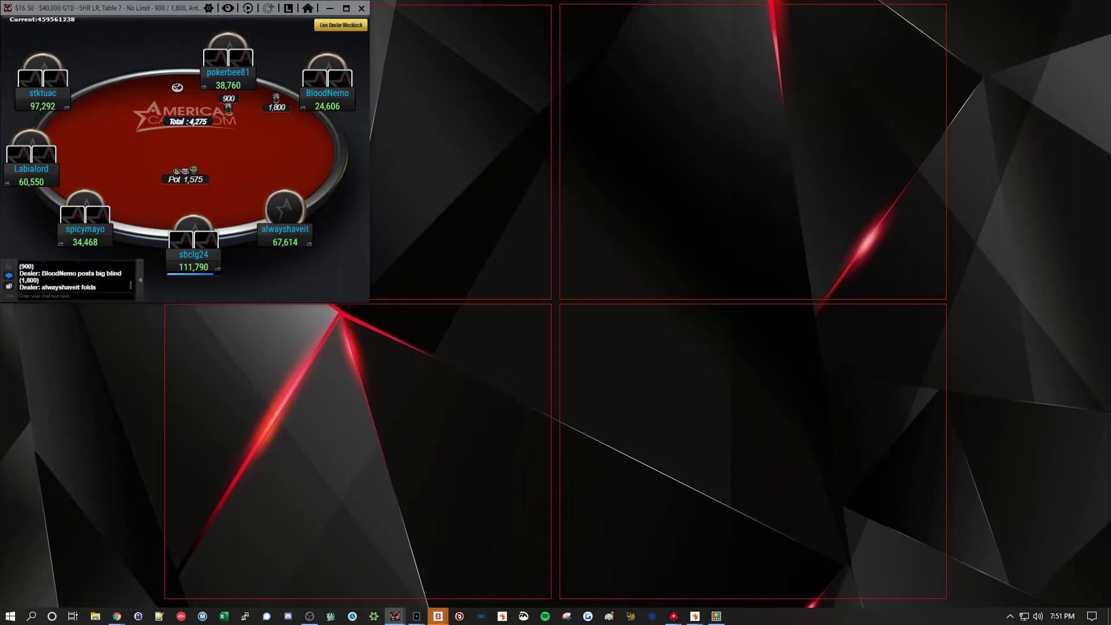
left_click_drag(197, 220, 475, 68)
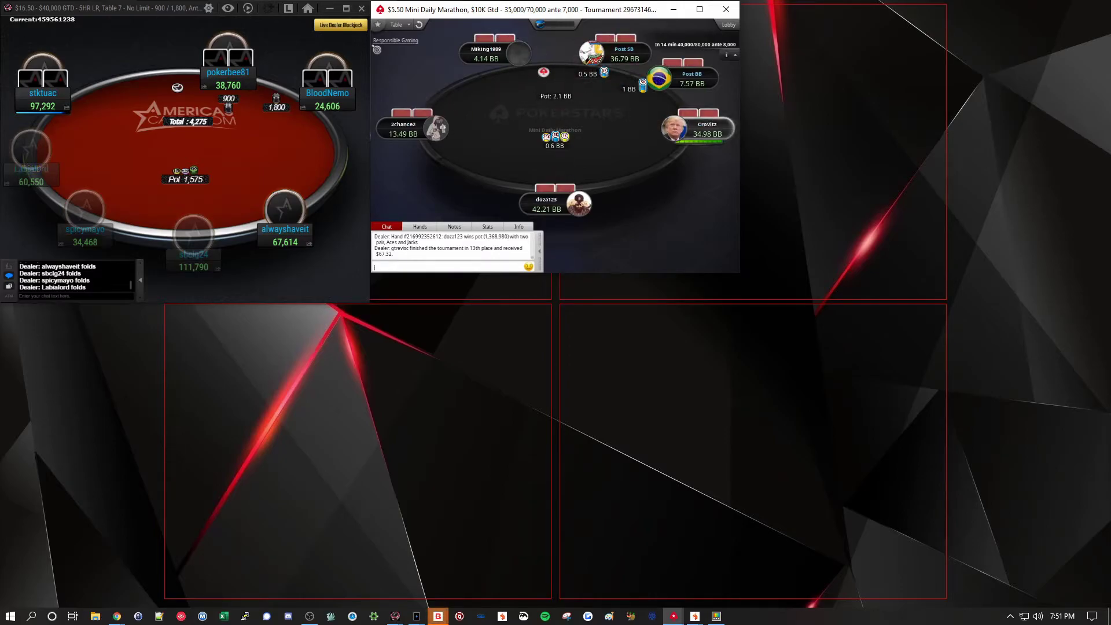
left_click(695, 616)
left_click_drag(208, 340, 920, 40)
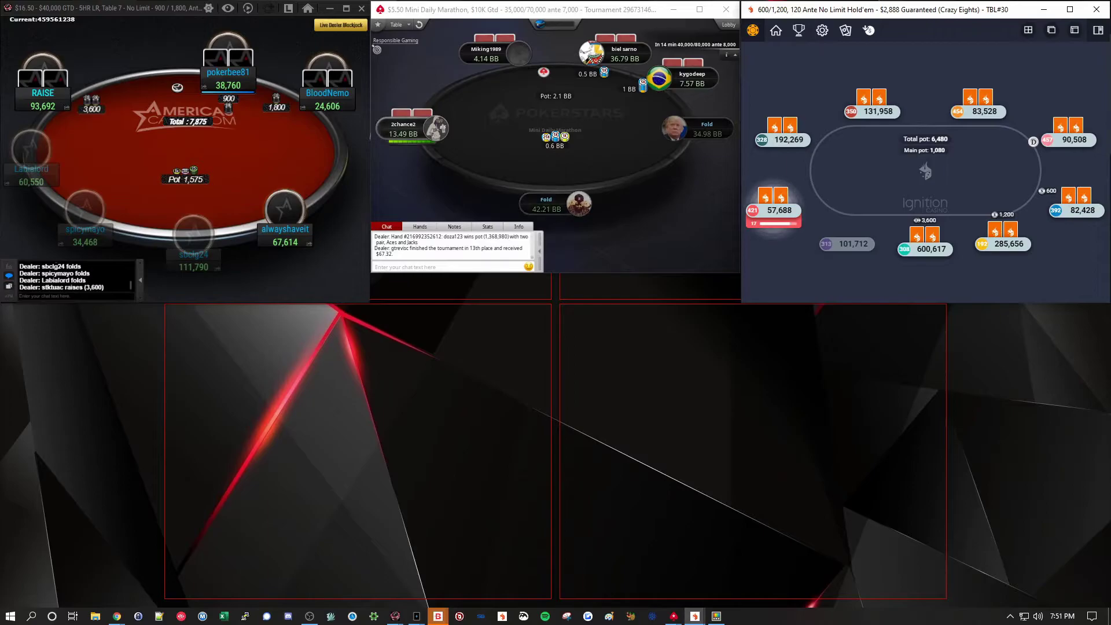
Snap the Bounty Turbo and Global Poker tables into zones 4 and 5.
left_click(439, 616)
left_click_drag(58, 324, 238, 364)
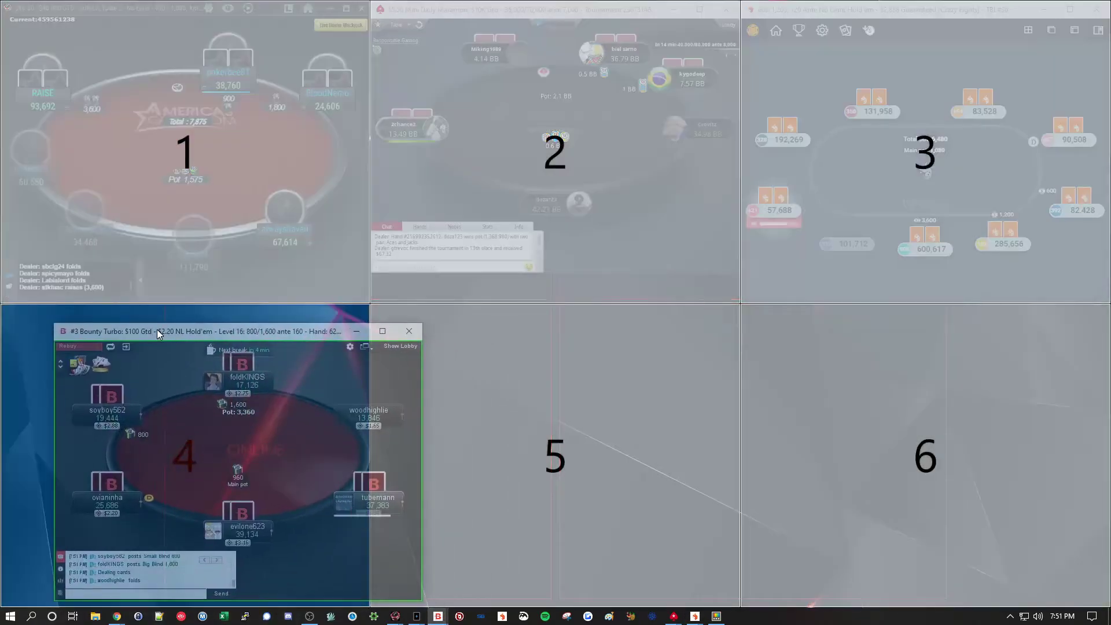
left_click_drag(158, 329, 156, 331)
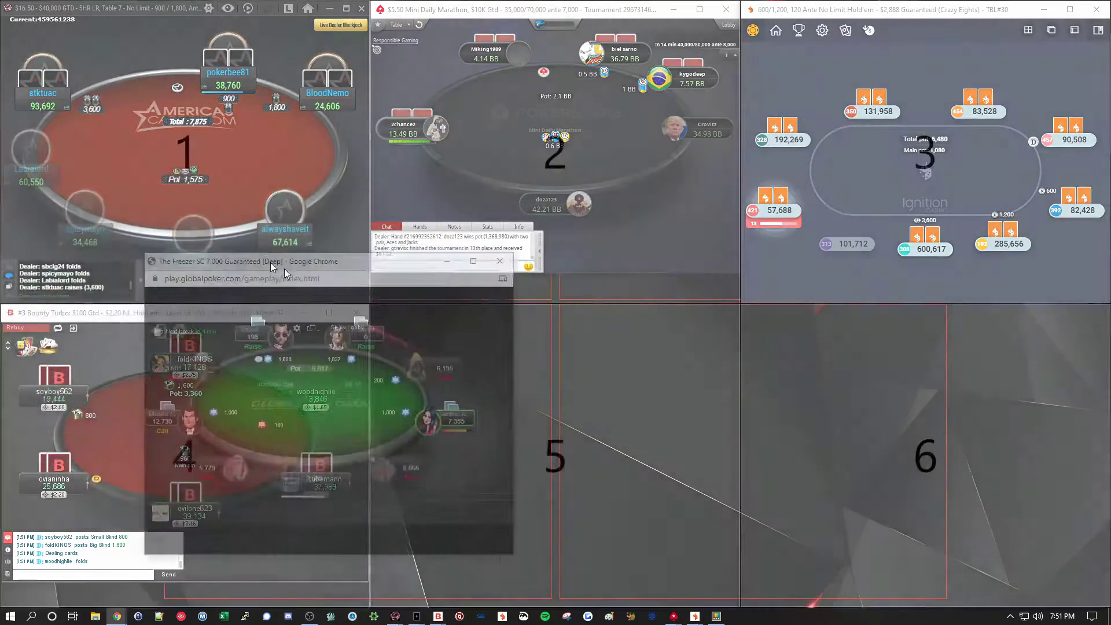
left_click_drag(269, 262, 502, 329)
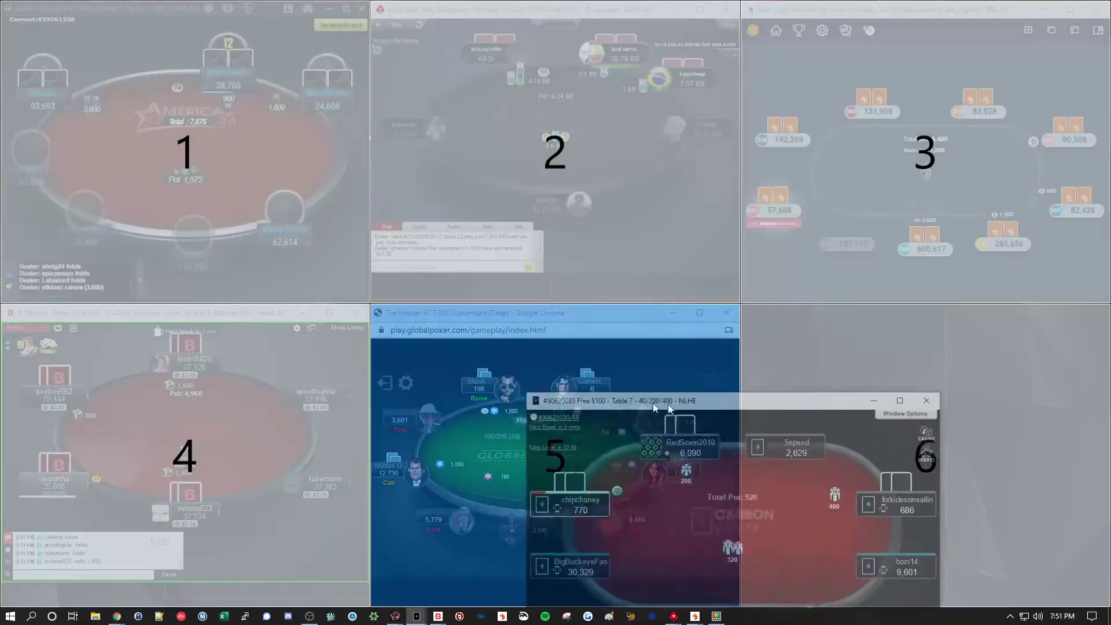
Move Global Poker into zone 6 and widen it over the Carbon table's space.
left_click_drag(668, 404, 223, 320)
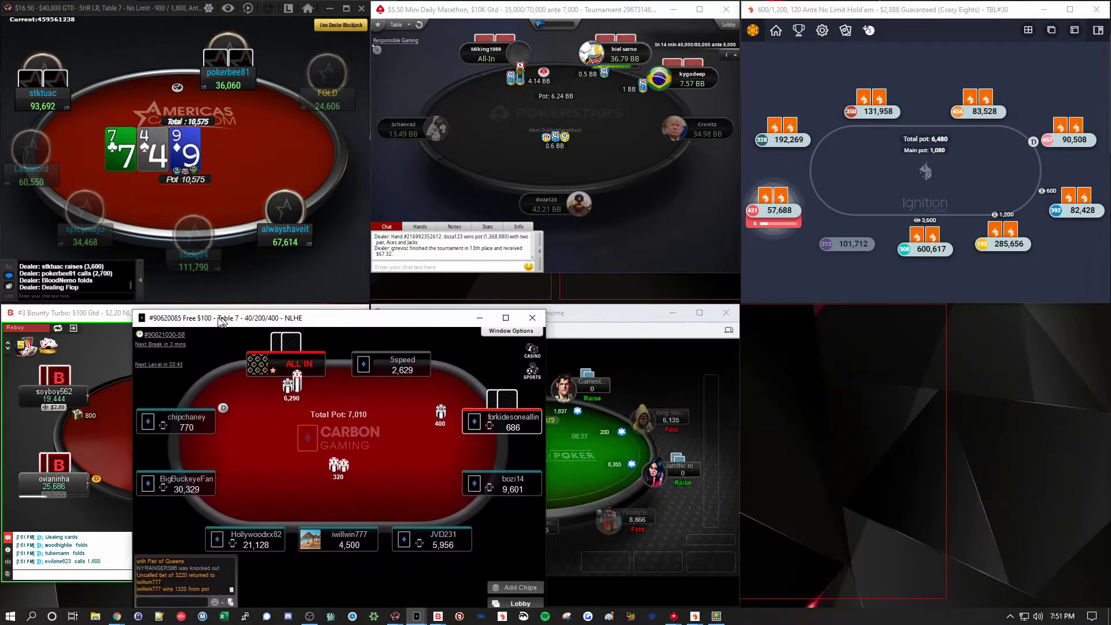
double_click(589, 312)
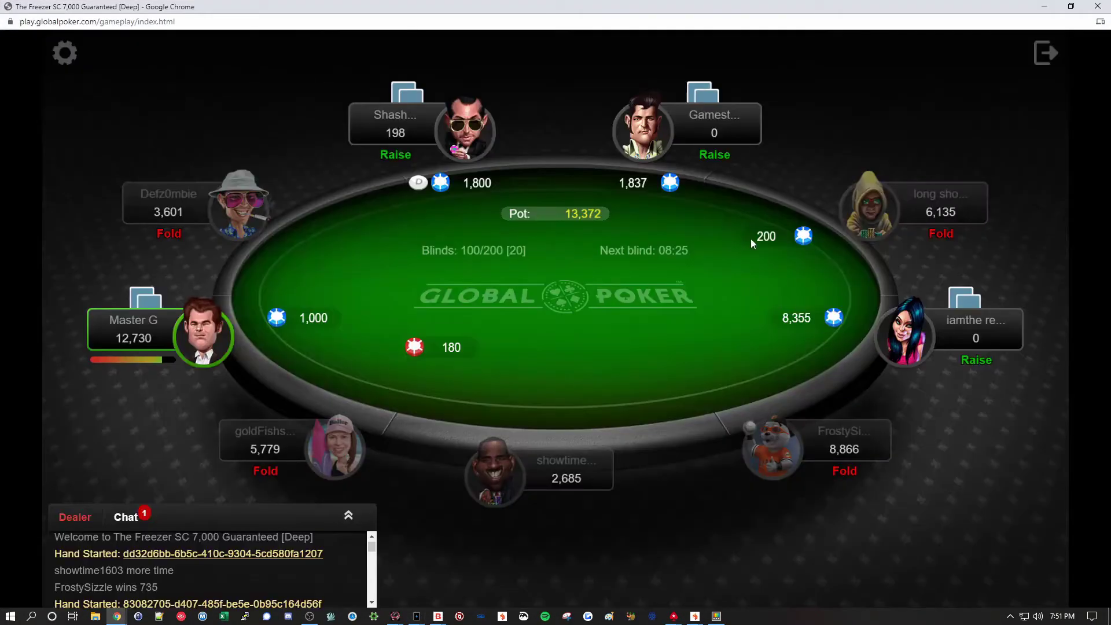
left_click_drag(751, 8, 947, 368)
left_click_drag(285, 317, 540, 333)
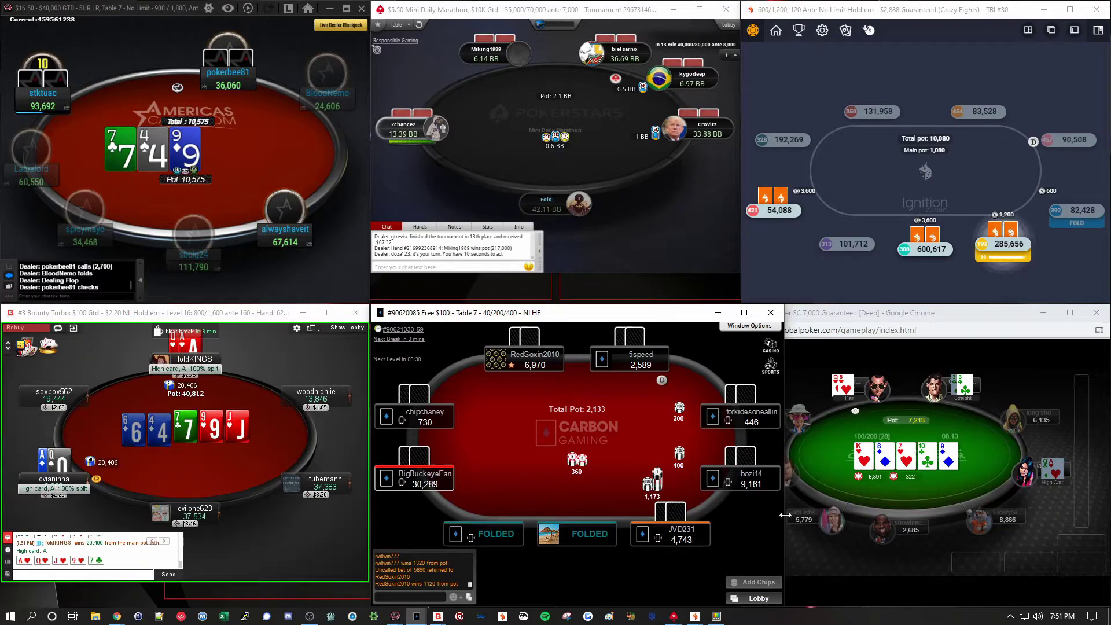
left_click_drag(786, 515, 735, 510)
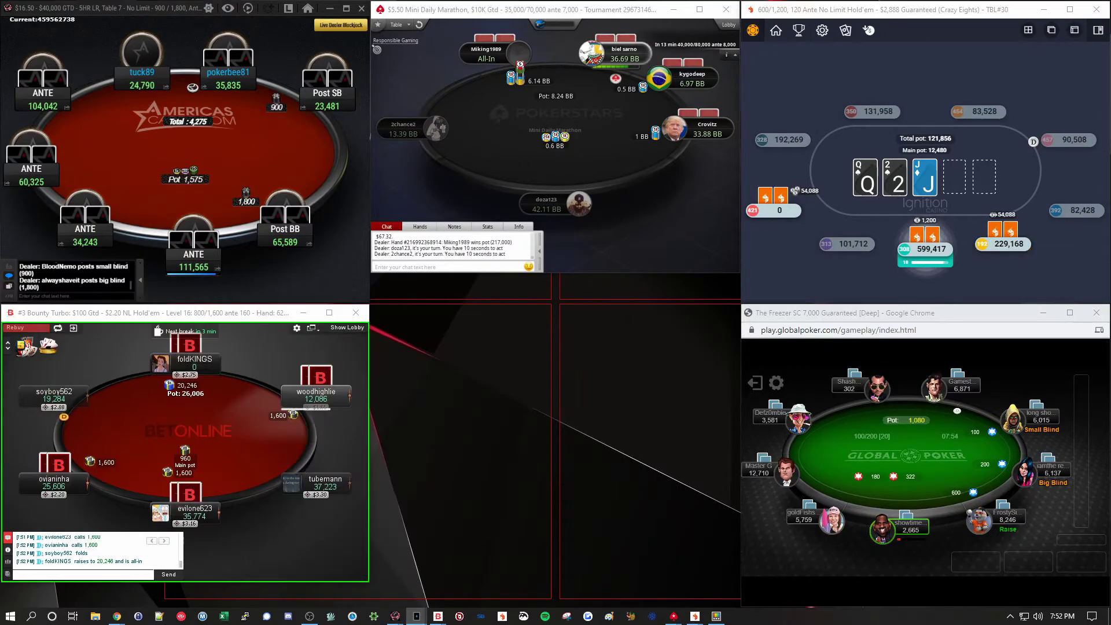
Clear the Carbon and Global Poker tables aside and launch the FancyZones zones editor.
left_click_drag(128, 305, 129, 304)
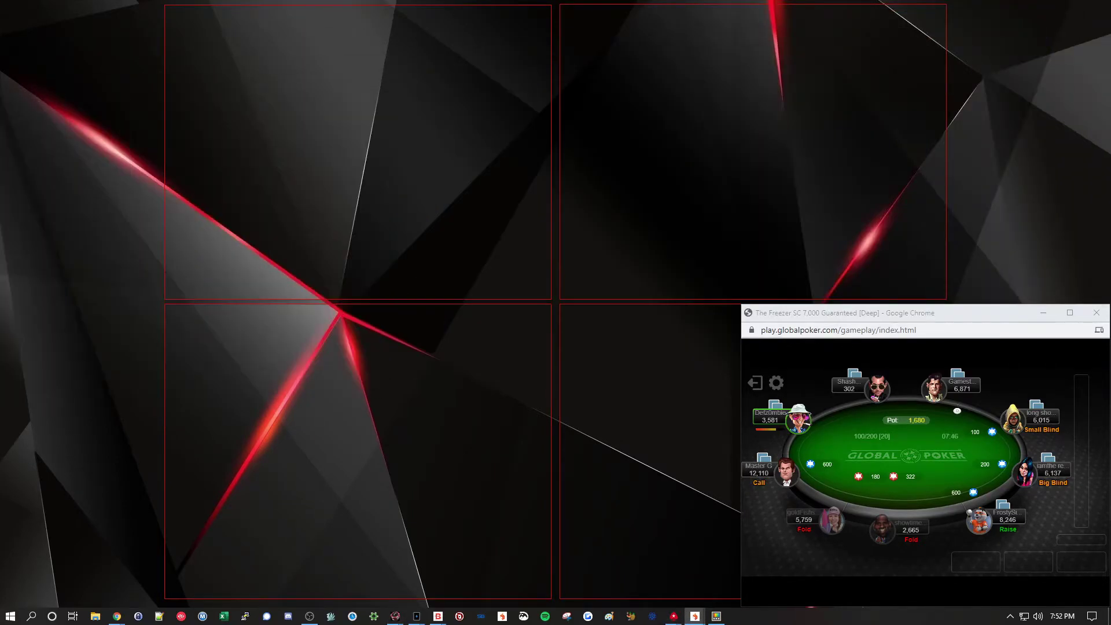
left_click_drag(898, 319, 358, 318)
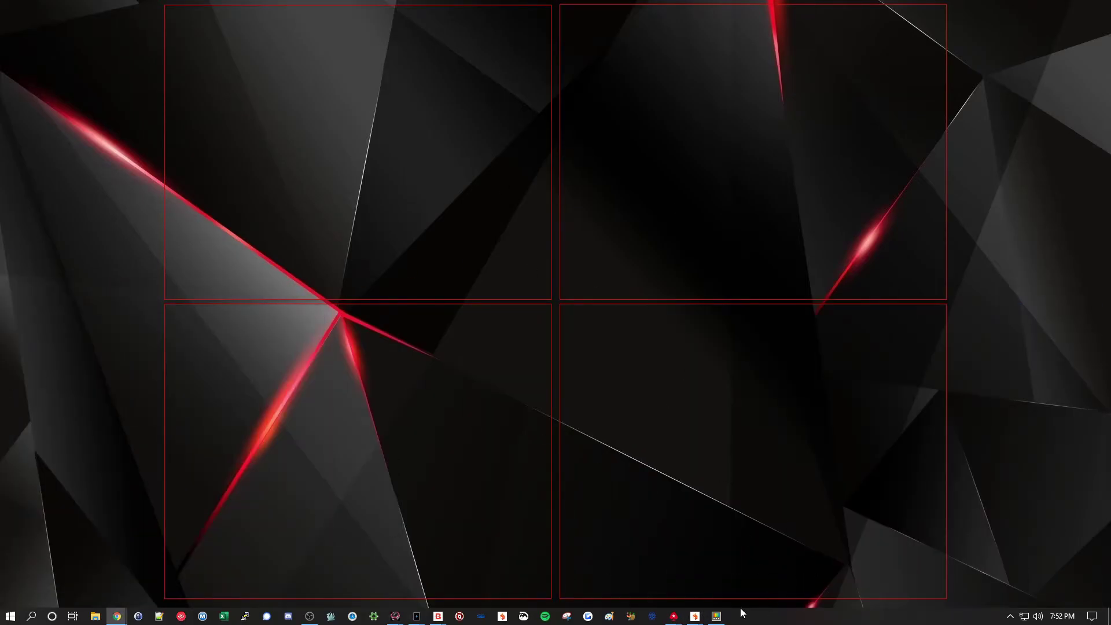
left_click(723, 616)
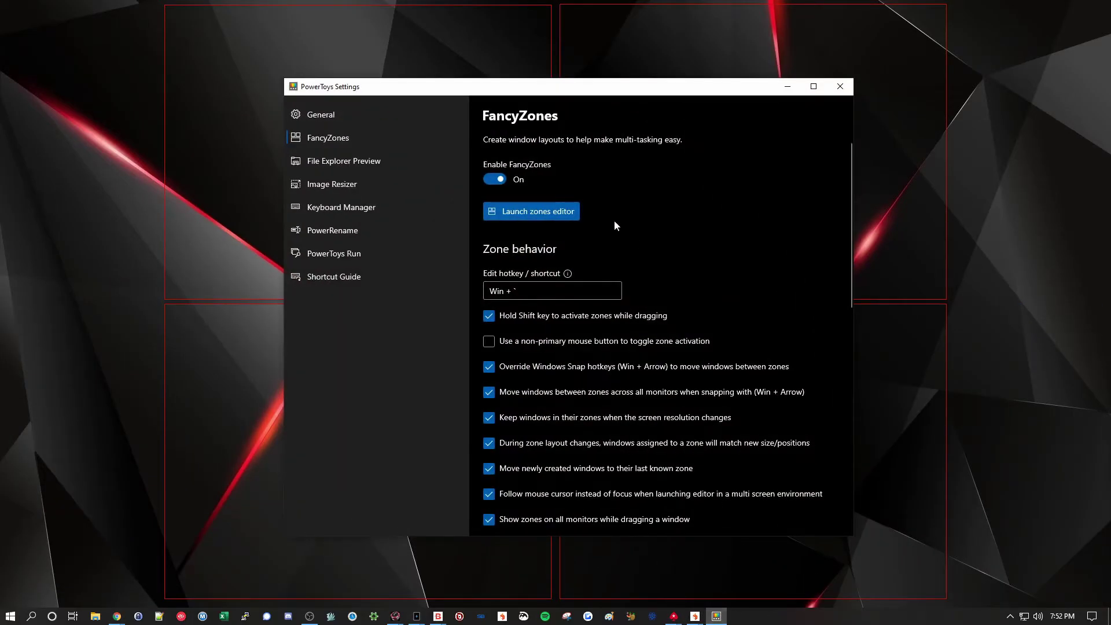
left_click(519, 213)
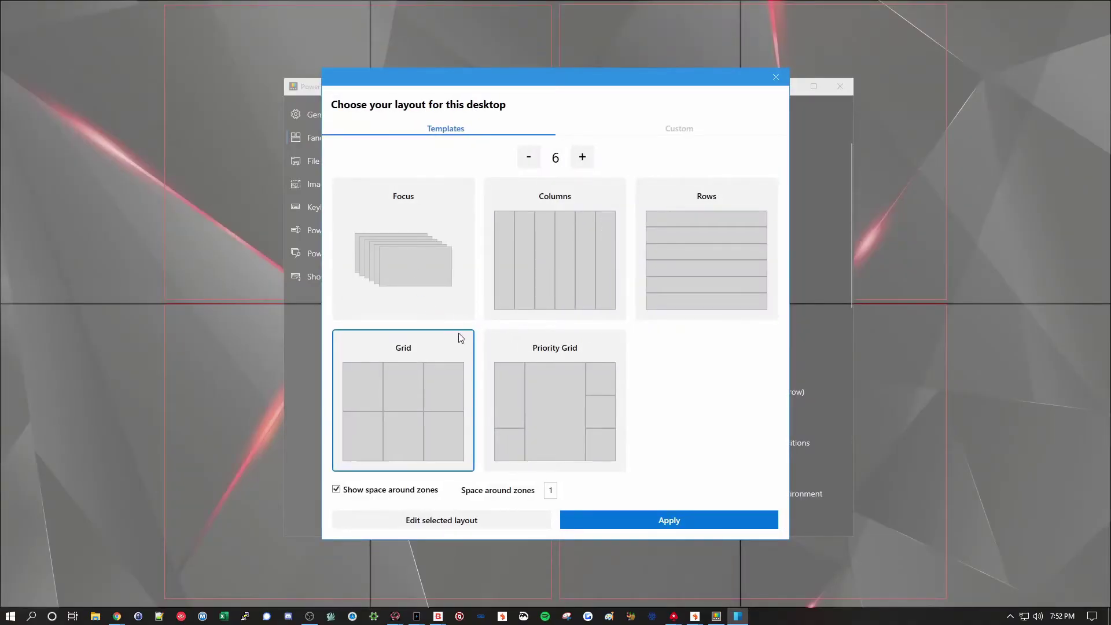
Create a new custom layout and size its first zone to the top-left quadrant.
left_click(687, 133)
left_click(398, 217)
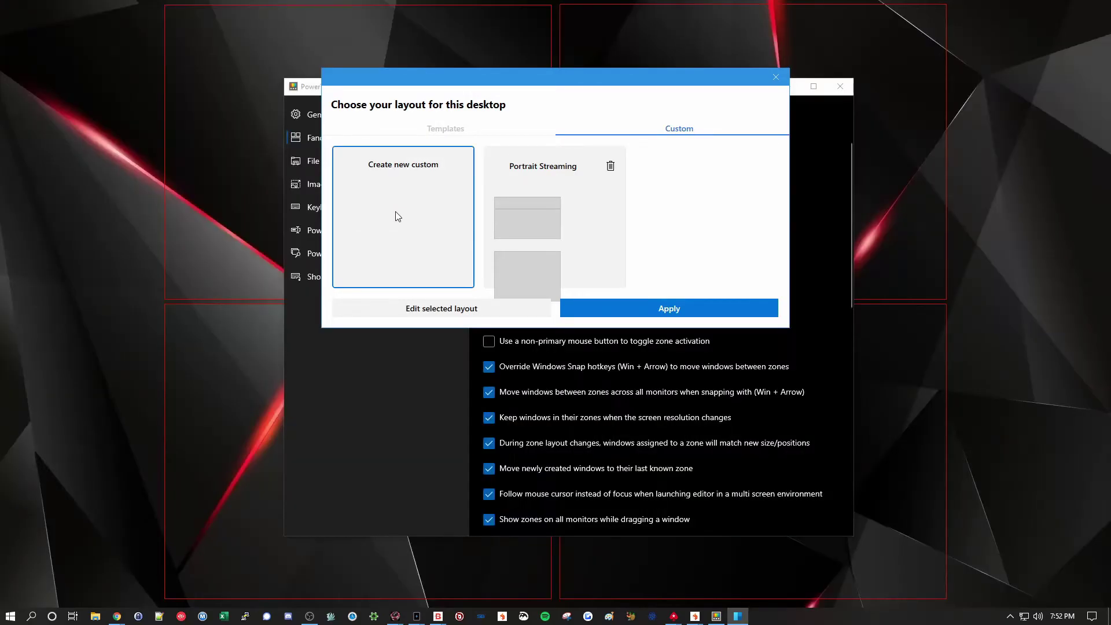
left_click(455, 311)
left_click(532, 300)
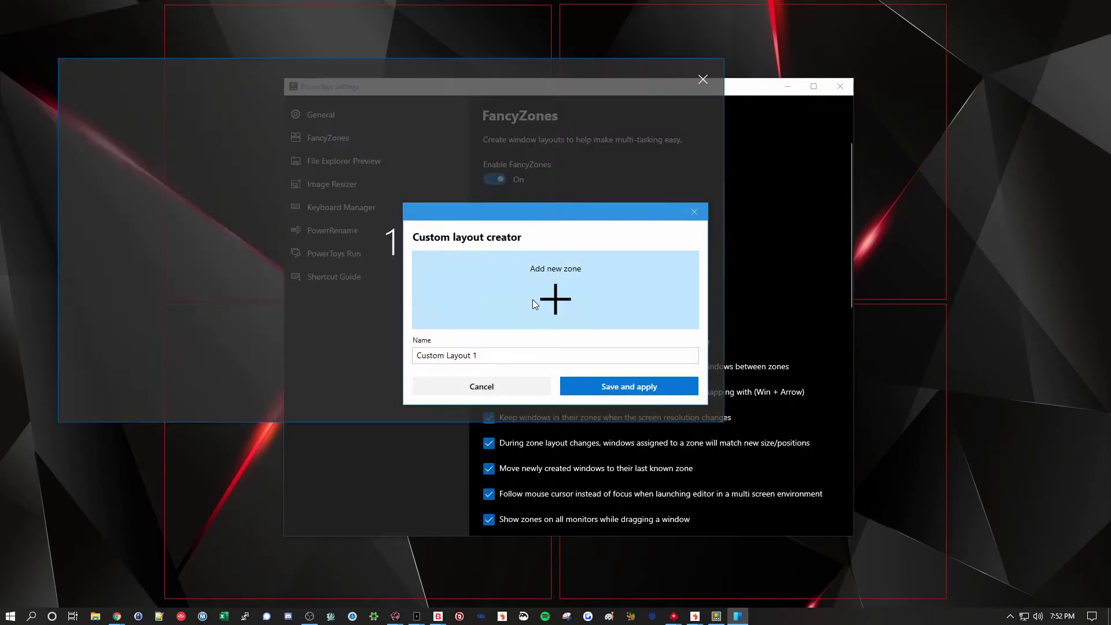
left_click_drag(384, 169, 492, 115)
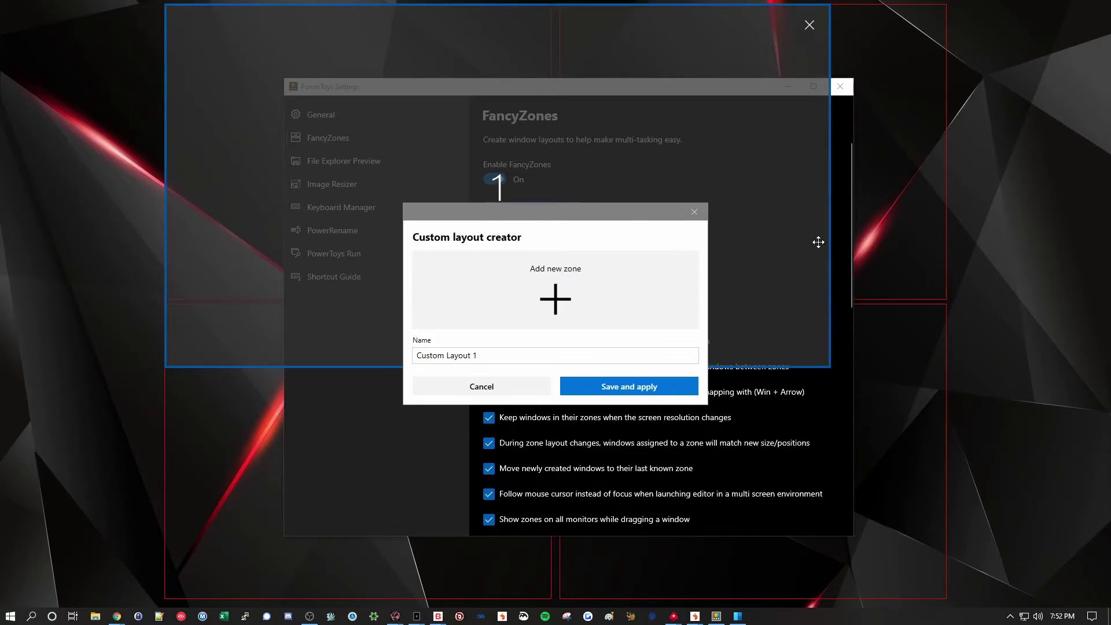
left_click(831, 226)
left_click(818, 45)
left_click_drag(832, 61, 551, 72)
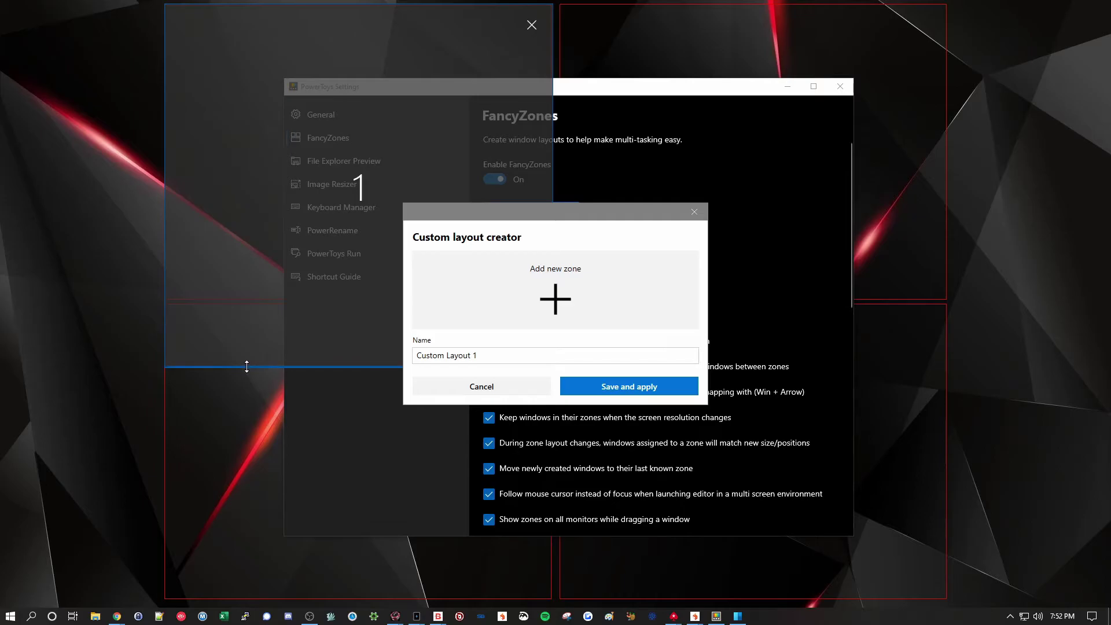
left_click_drag(246, 366, 256, 295)
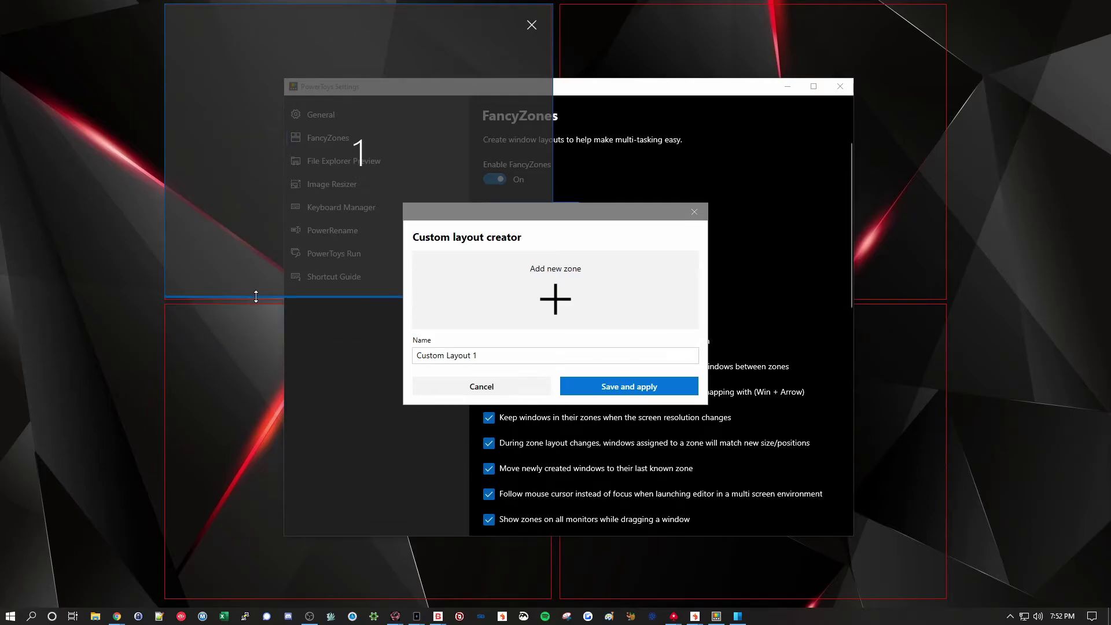
Add a second zone sized to the top-right quadrant beside zone 1.
left_click(556, 290)
left_click_drag(268, 337, 280, 182)
left_click_drag(858, 369, 859, 287)
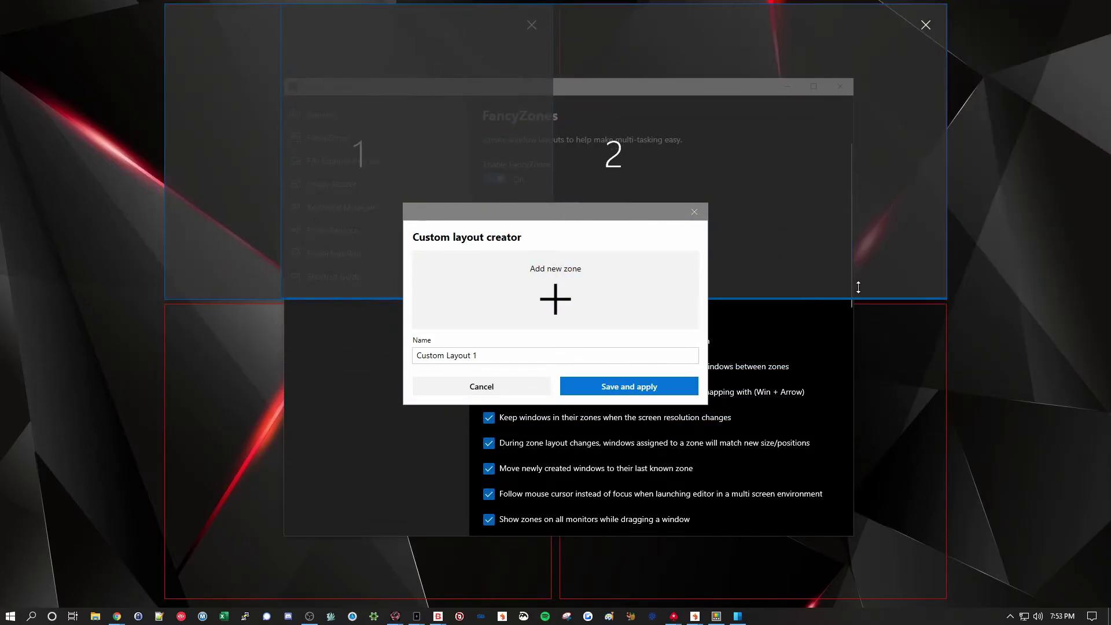
left_click_drag(282, 173, 559, 173)
Add third and fourth zones filling the bottom-left and bottom-right quadrants.
left_click(555, 290)
left_click_drag(261, 236, 260, 303)
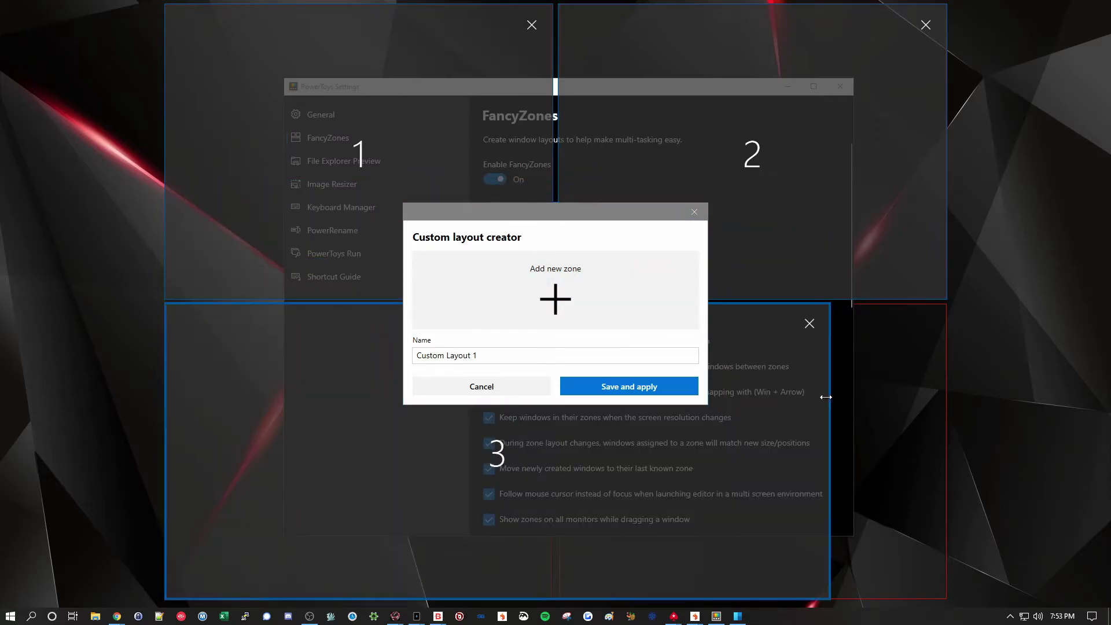
left_click_drag(826, 397, 557, 400)
left_click(555, 289)
left_click_drag(282, 367, 558, 366)
left_click_drag(799, 236, 799, 302)
left_click(502, 355)
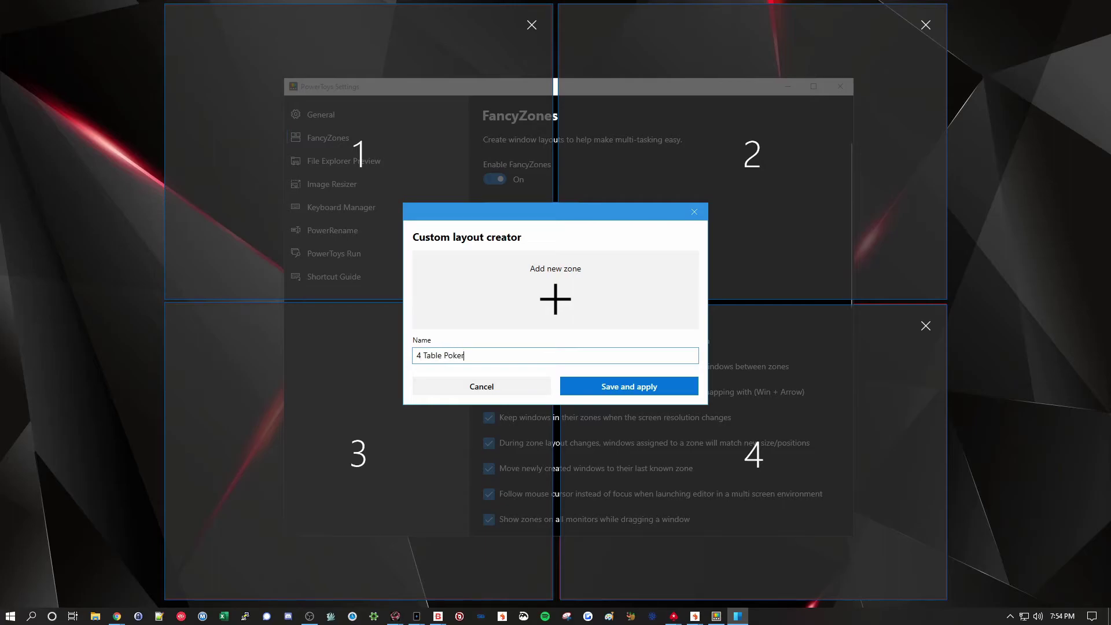
Save and apply the 4 Table Poker layout, then snap Global Poker and Ignition into the top zones.
left_click(604, 389)
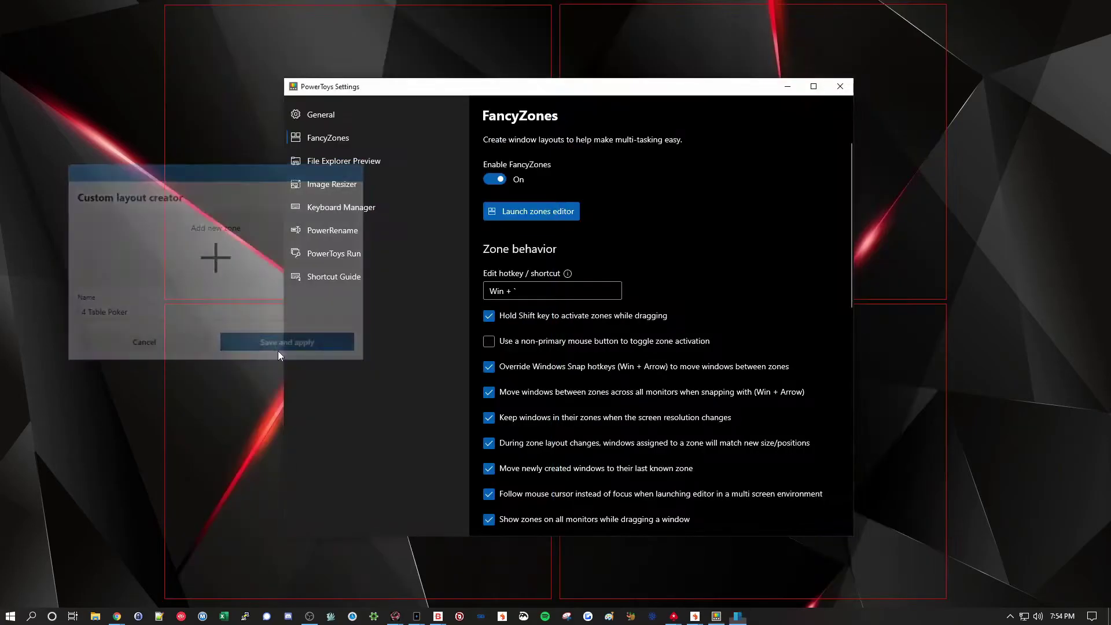
left_click(794, 92)
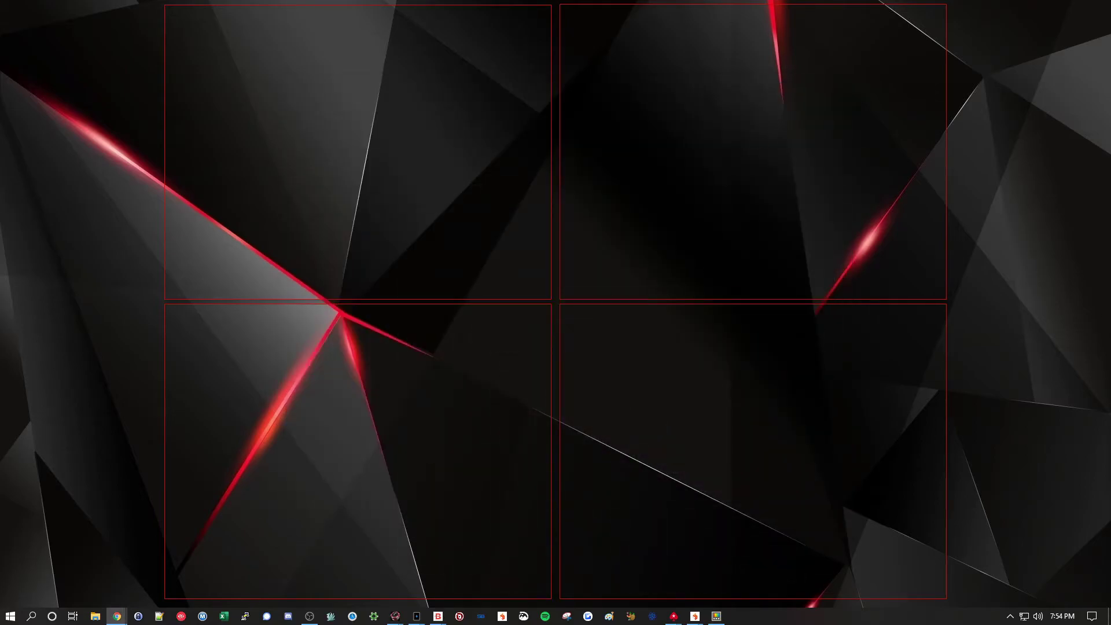
left_click_drag(3, 113, 299, 62)
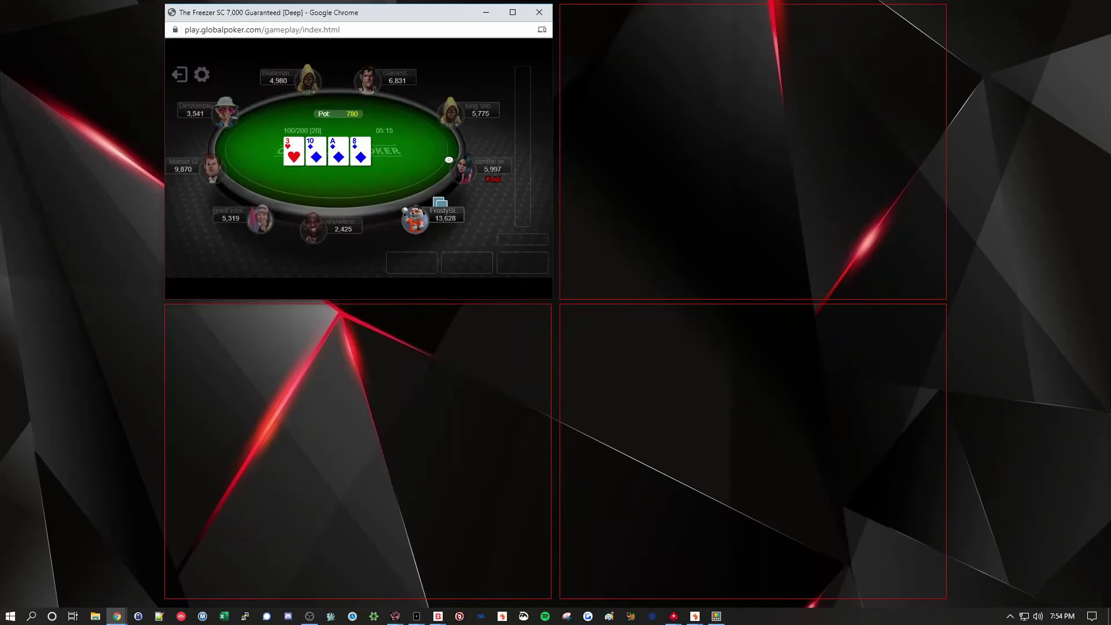
left_click_drag(7, 169, 684, 44)
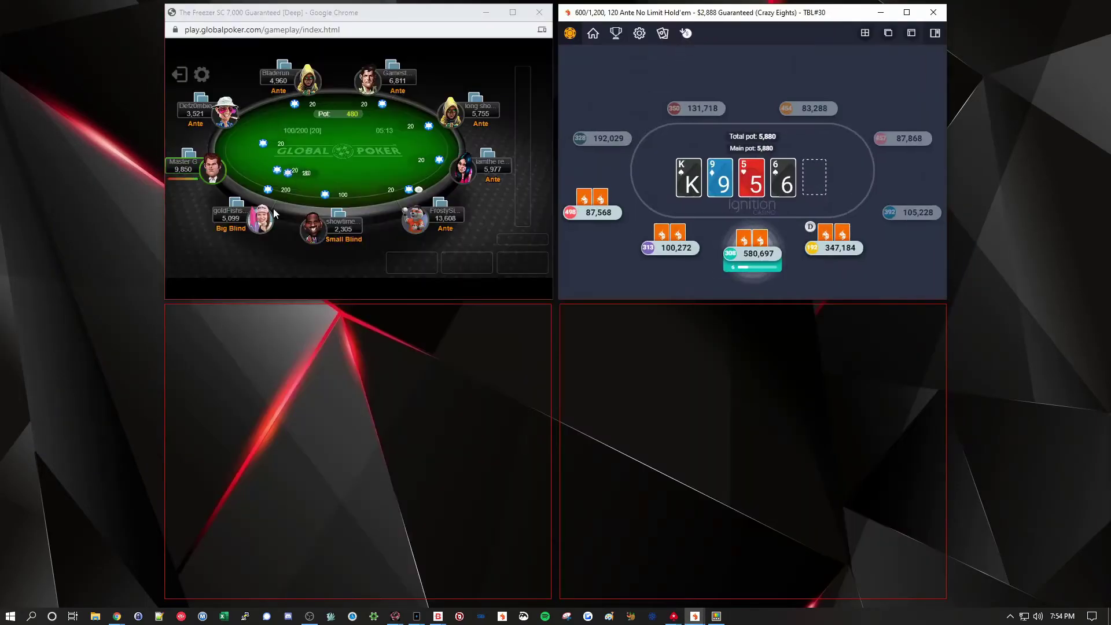
Snap PokerStars into the bottom-left zone and Americas Cardroom into the bottom-right zone.
left_click_drag(23, 210, 276, 338)
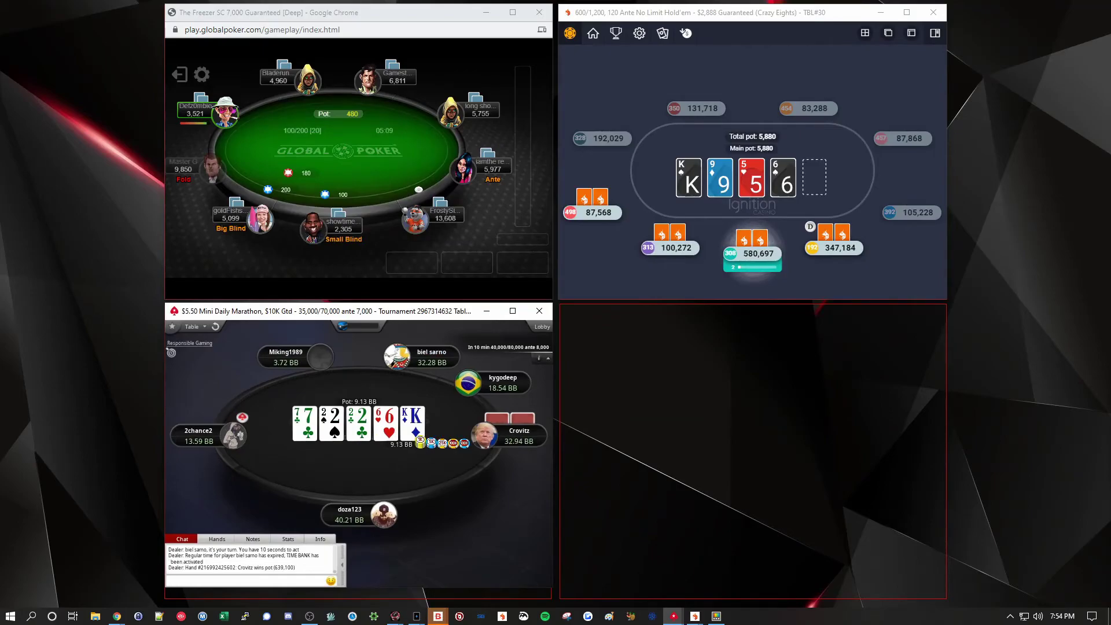
left_click_drag(35, 243, 755, 343)
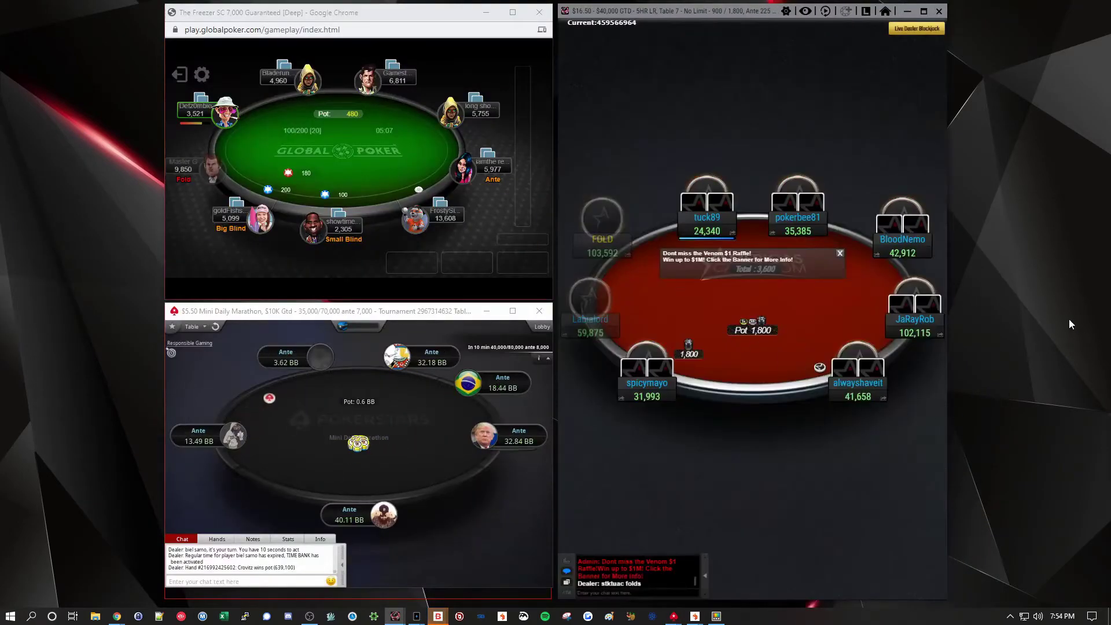
left_click_drag(707, 13, 551, 349)
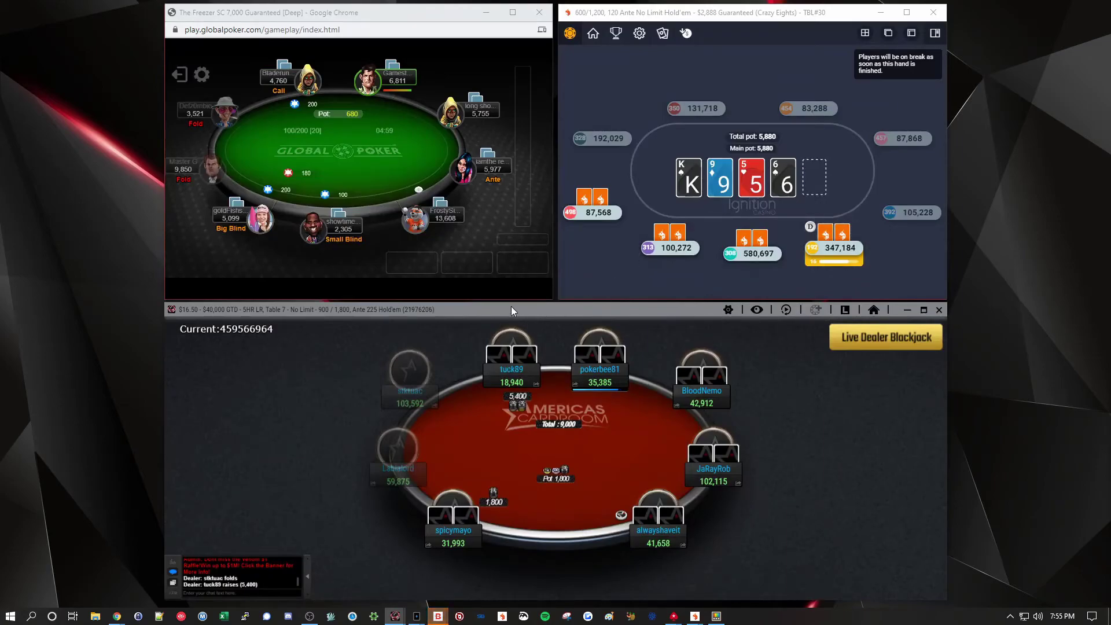
left_click_drag(512, 307, 729, 325)
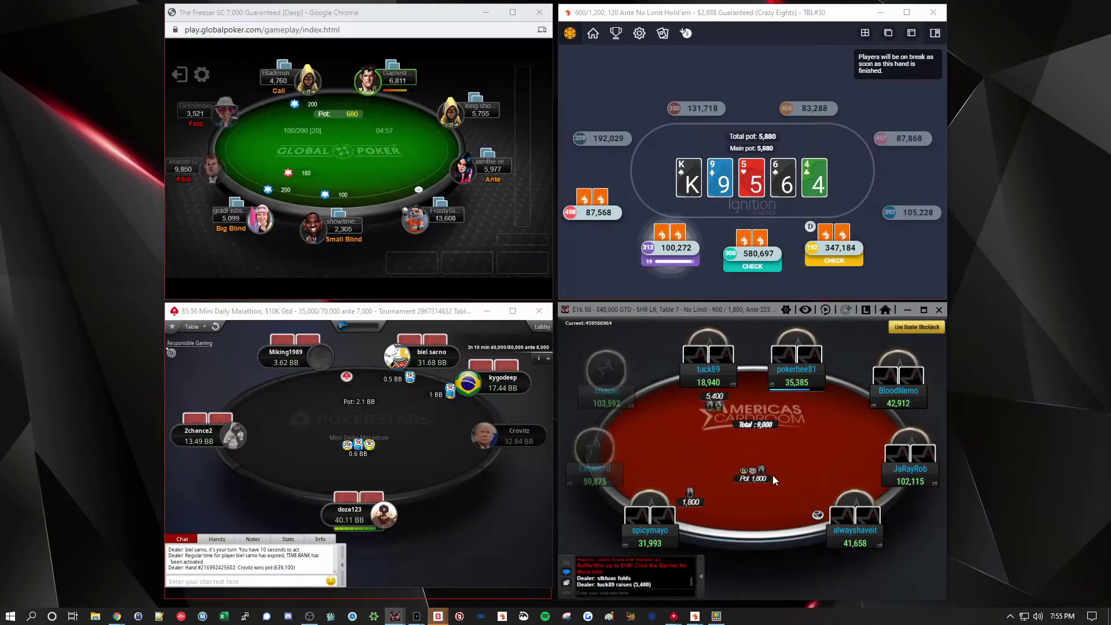